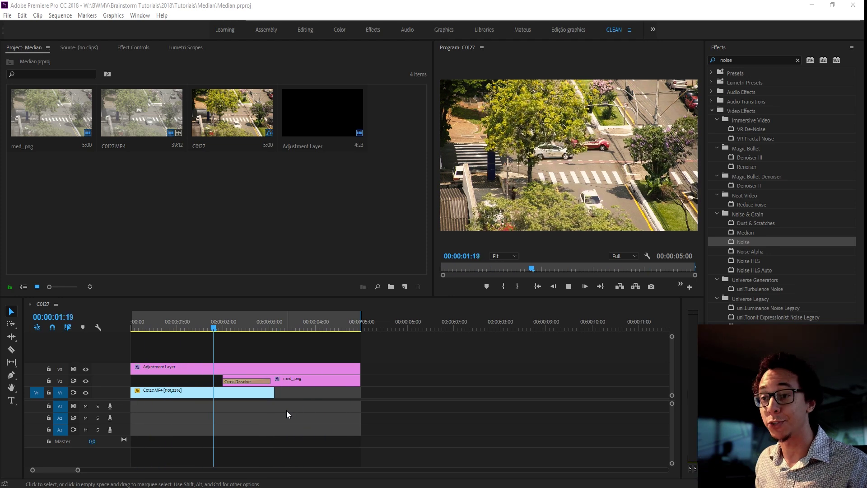
Stop playback and park the sequence playhead at 00:00:00:13.
click(217, 322)
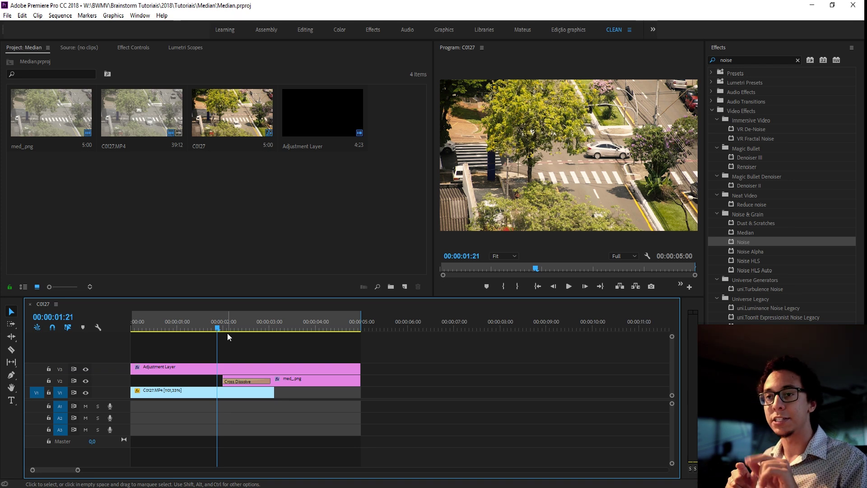
drag(221, 332, 158, 319)
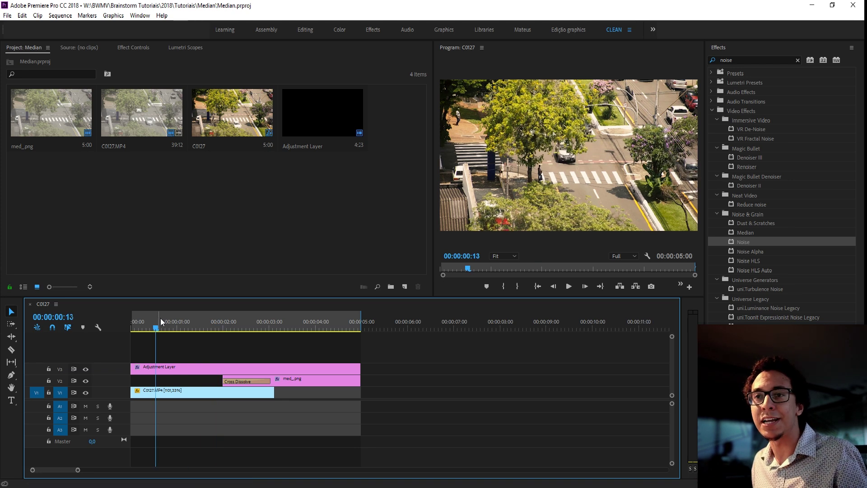
click(146, 165)
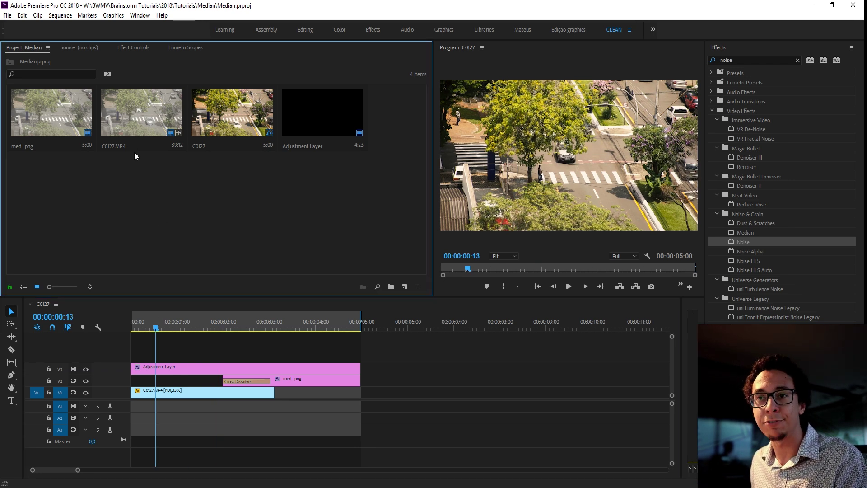
Play C0127.MP4 in the Source monitor and pause on a traffic frame near 05:41:05.
double_click(148, 117)
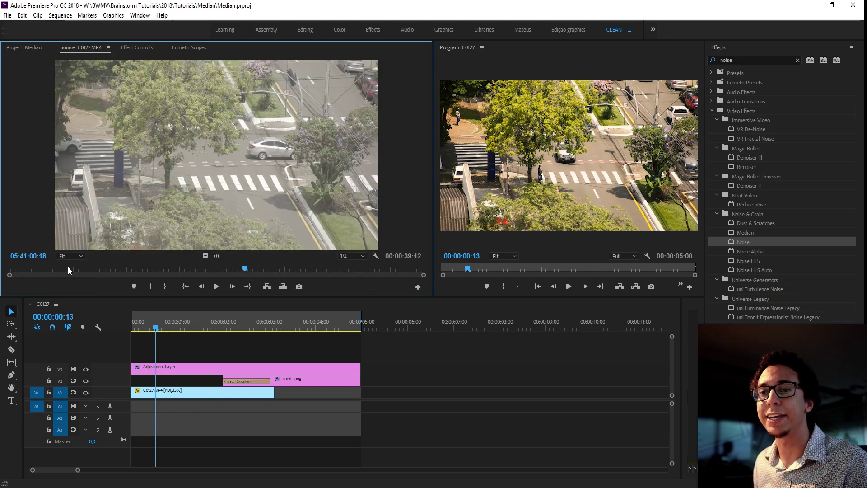
click(32, 268)
key(space)
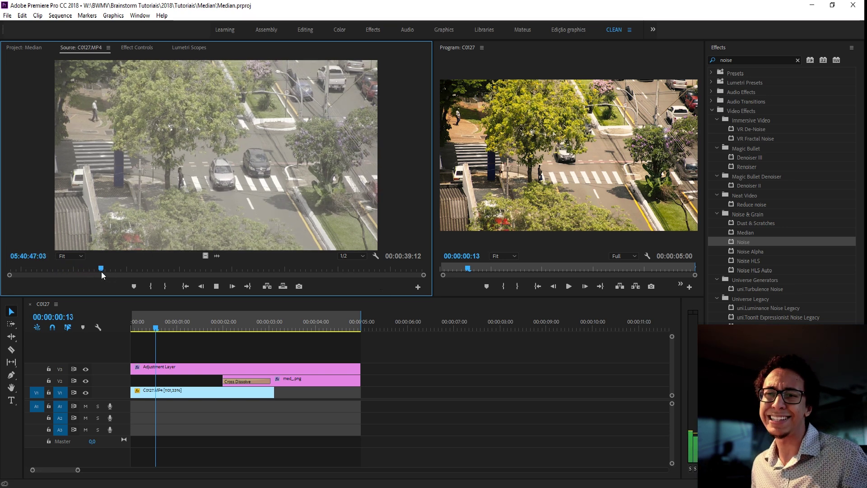
click(129, 270)
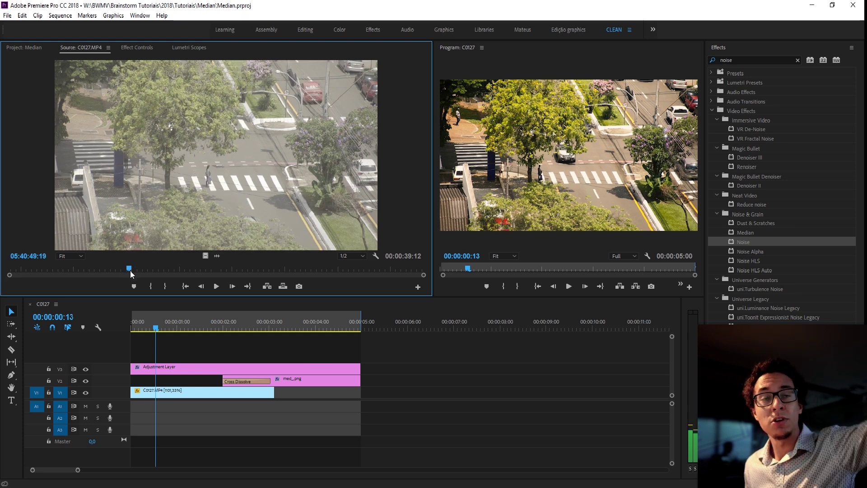
mouse_move(131, 270)
mouse_down()
mouse_move(209, 270)
mouse_move(268, 246)
mouse_move(298, 273)
mouse_up()
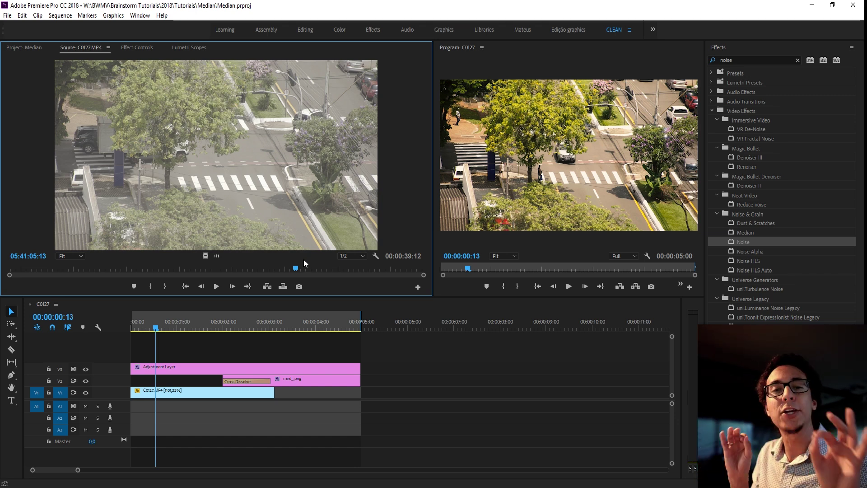
drag(297, 267, 304, 264)
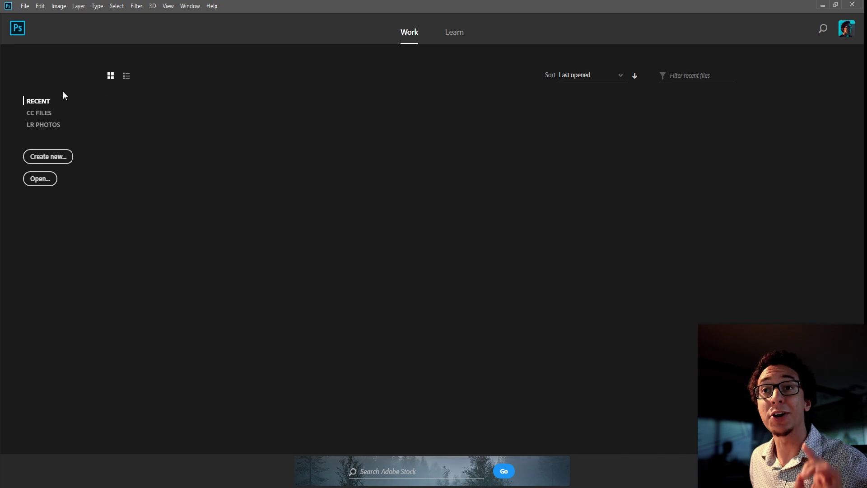
Choose C0127.MP4 for File > Import > Video Frames to Layers.
click(25, 6)
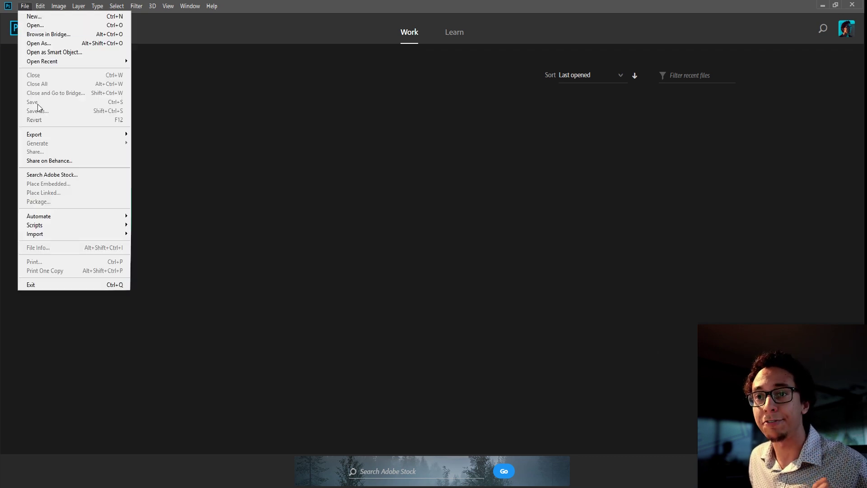
mouse_move(63, 235)
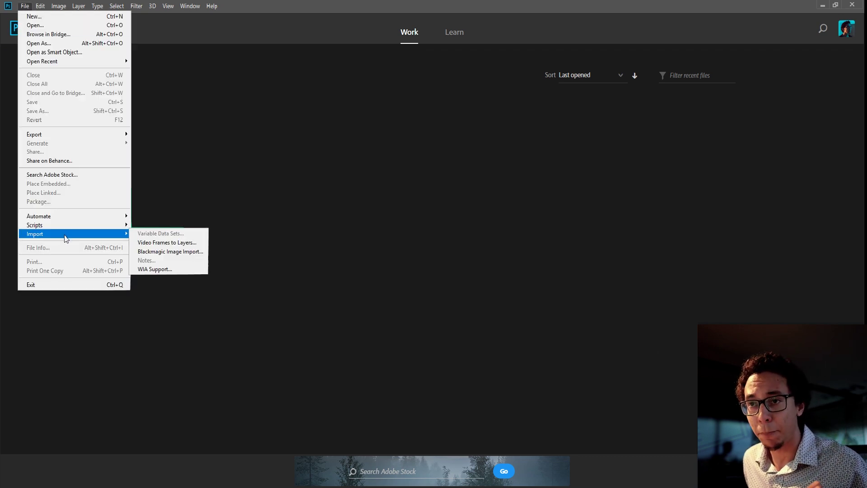
click(184, 244)
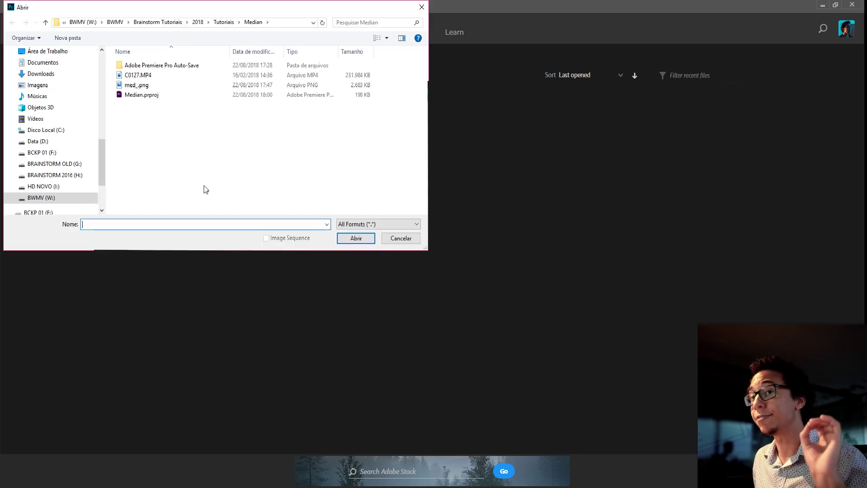
click(157, 78)
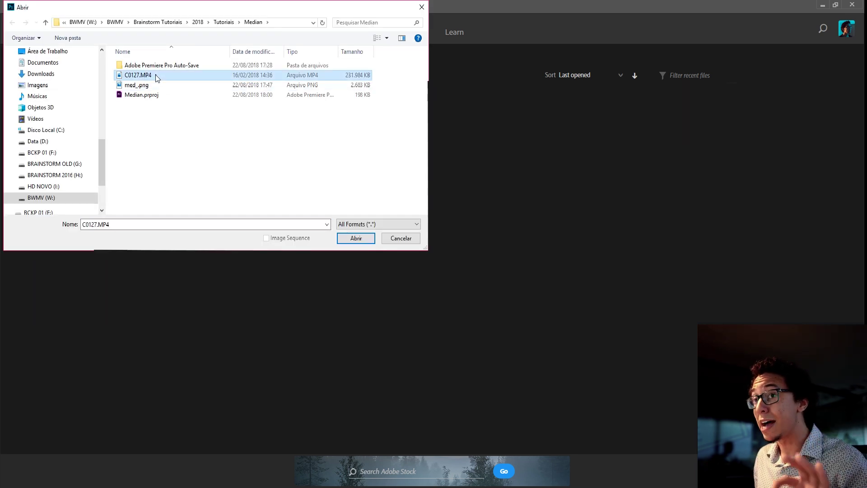
click(355, 239)
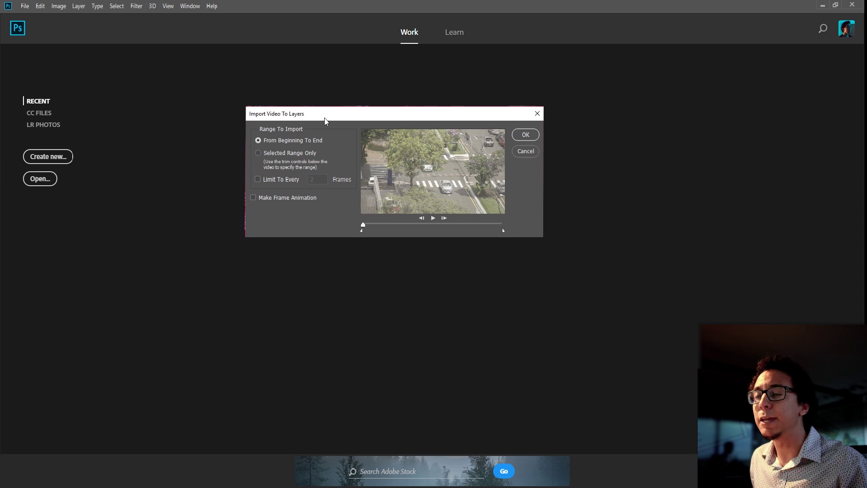
Import only a trimmed range of C0127.MP4, limited to every 10 frames.
click(267, 153)
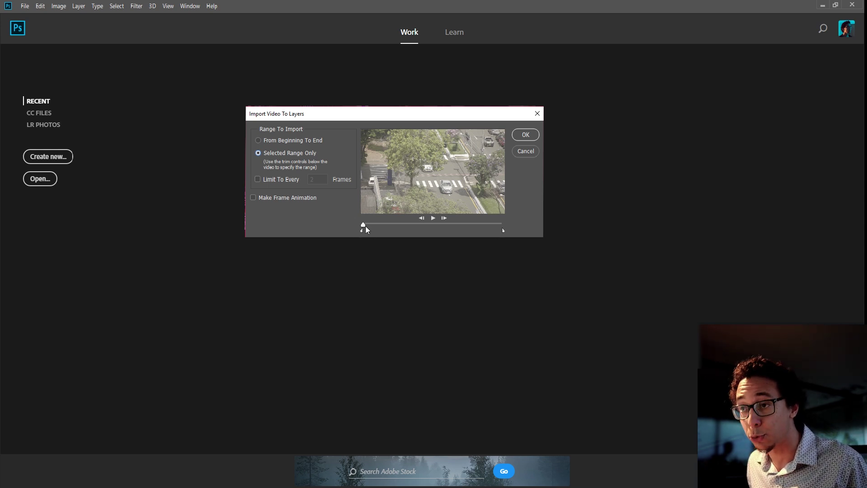
drag(362, 229, 371, 232)
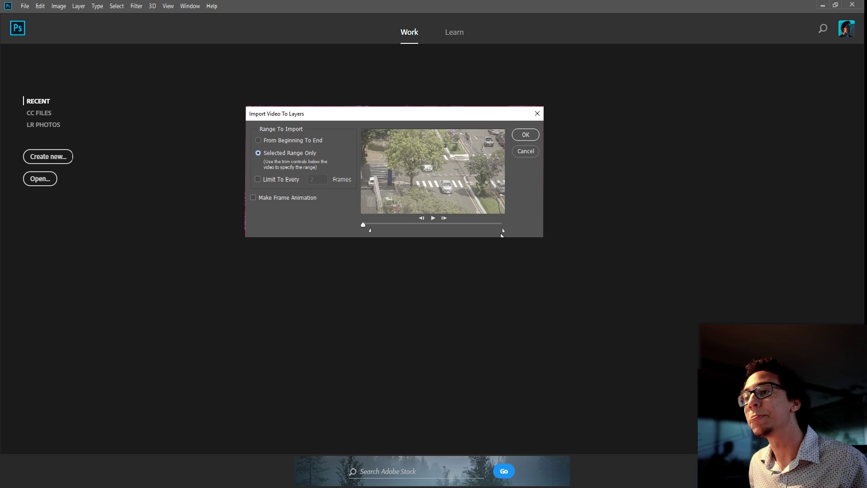
drag(503, 231, 492, 231)
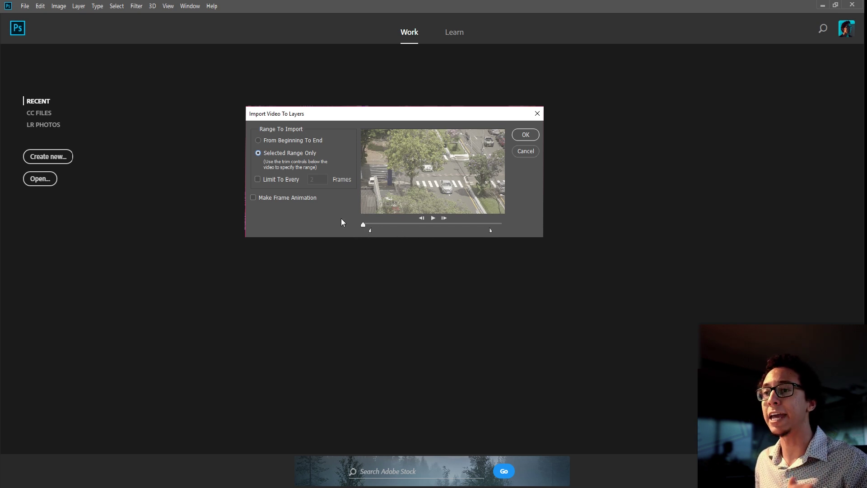
click(258, 180)
click(311, 177)
text(10)
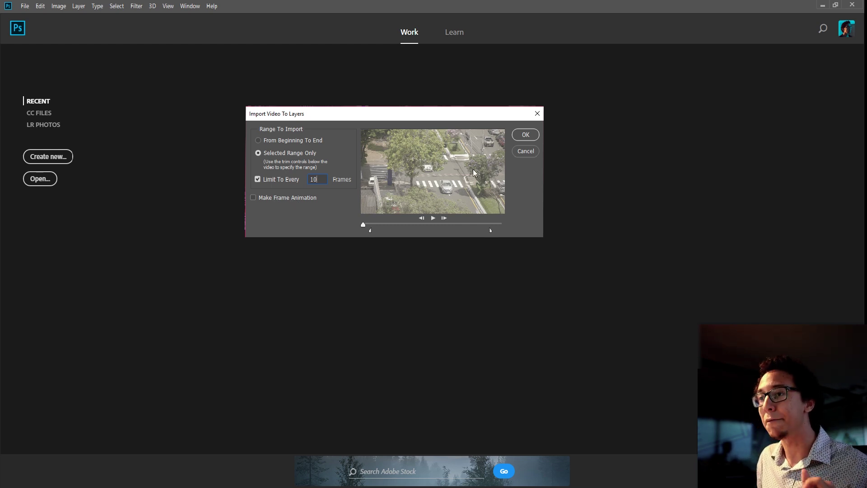
click(525, 134)
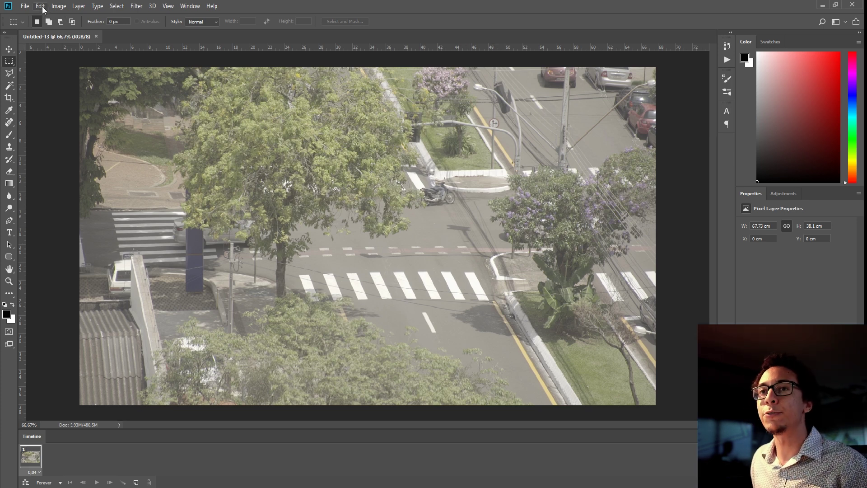
Convert all the frame layers into one embedded smart object, Layer 81.
click(78, 6)
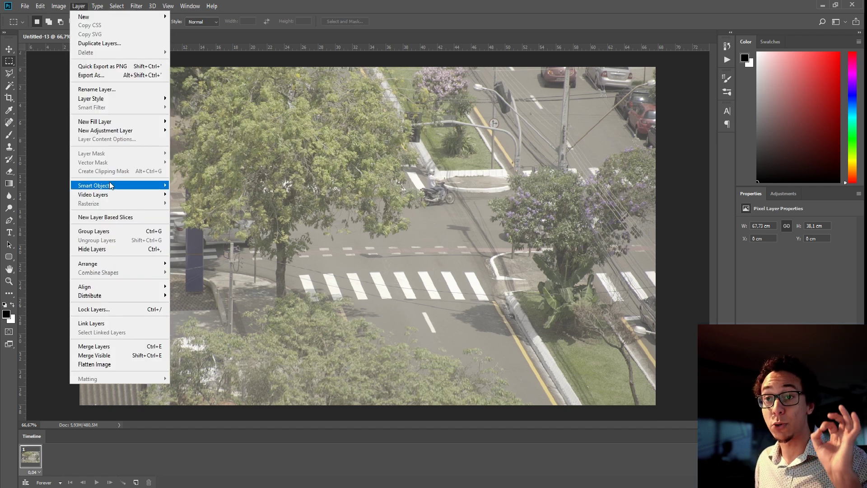
mouse_move(111, 185)
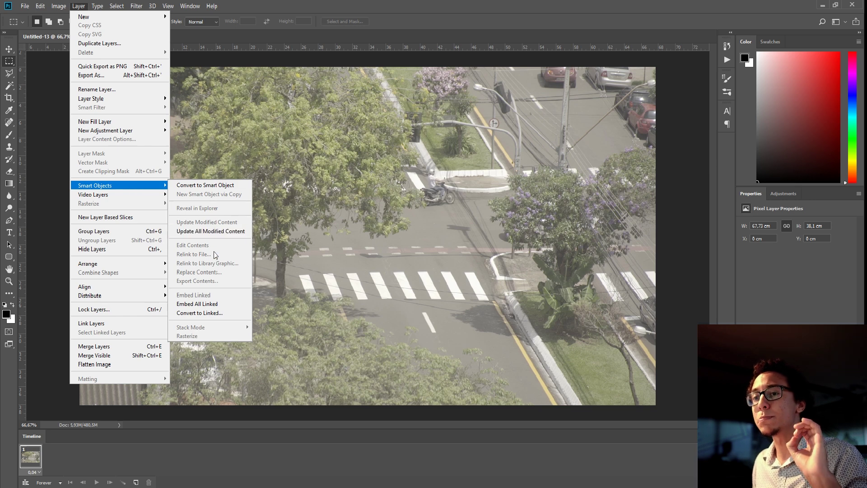
click(229, 189)
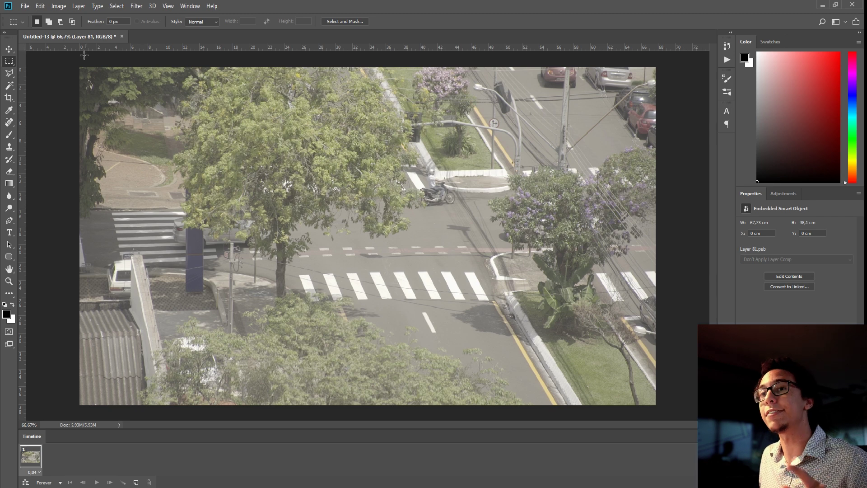
click(77, 7)
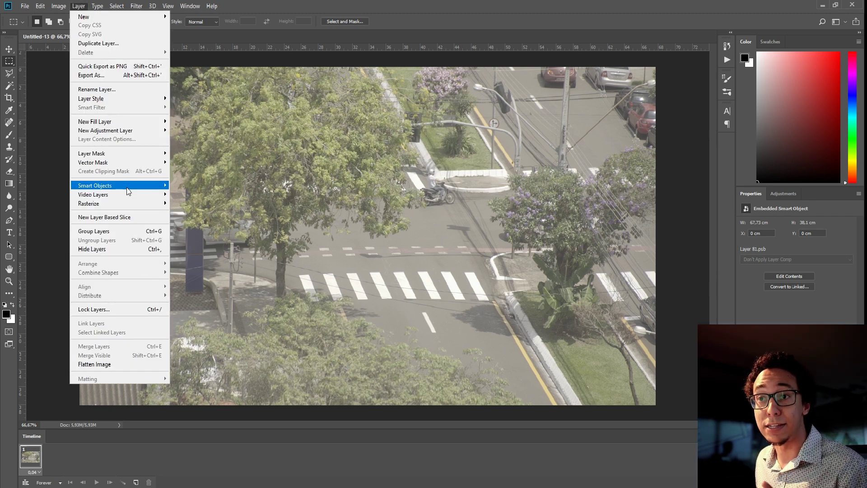
Set the smart object's Stack Mode to Median to erase the moving cars.
mouse_move(144, 185)
mouse_move(215, 329)
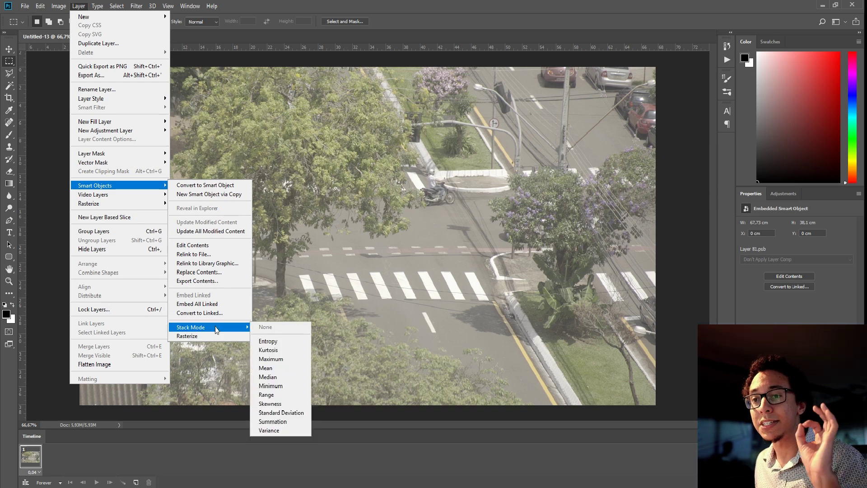
click(293, 378)
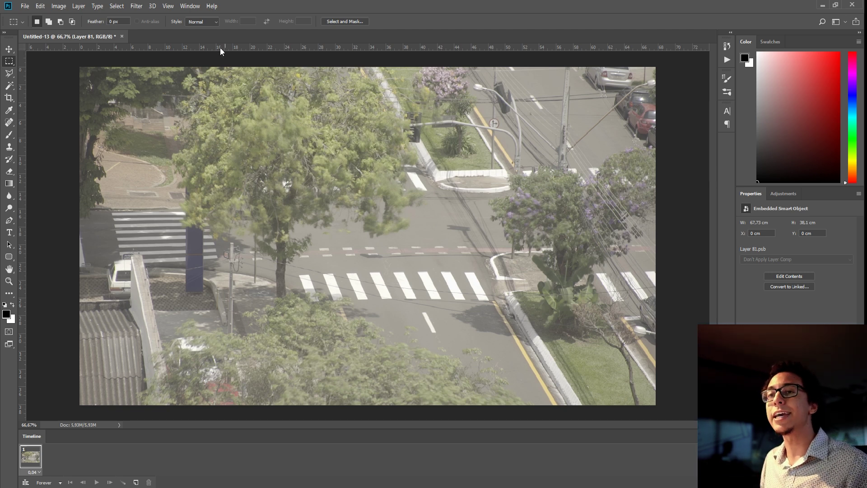
Save the image as PNG 'clean_plate' in the Median folder and return to Premiere Pro.
click(25, 12)
click(63, 115)
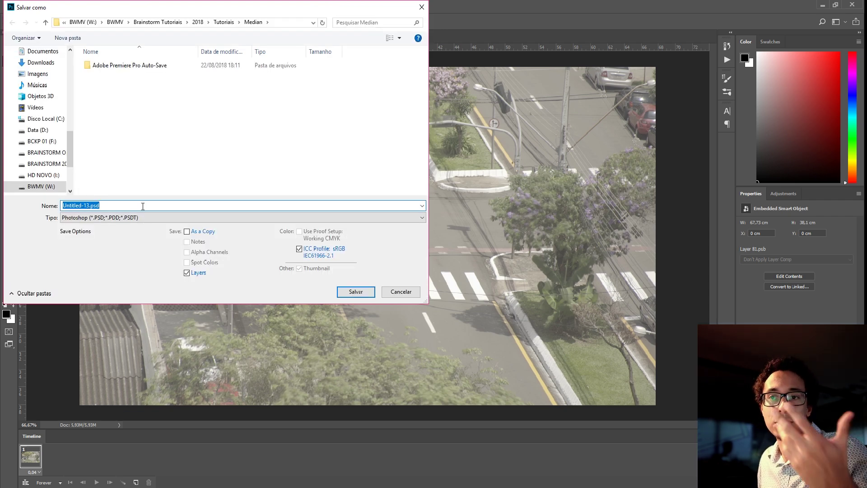
click(143, 217)
click(144, 348)
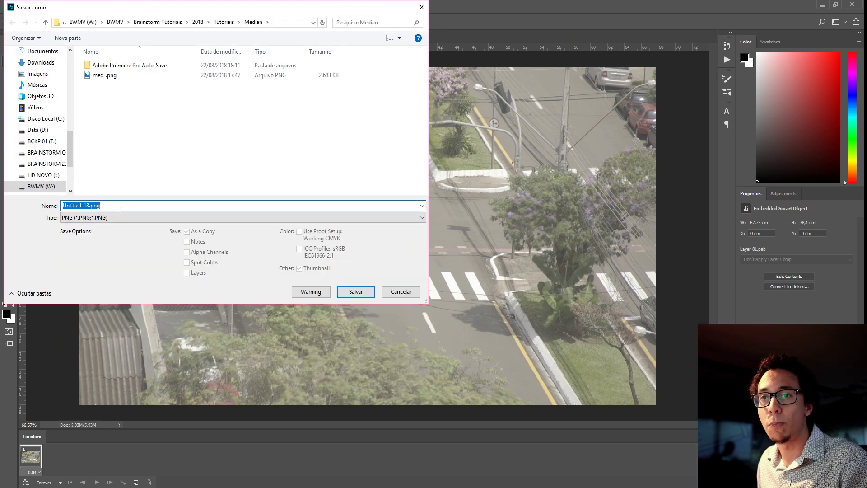
text(clean_plate)
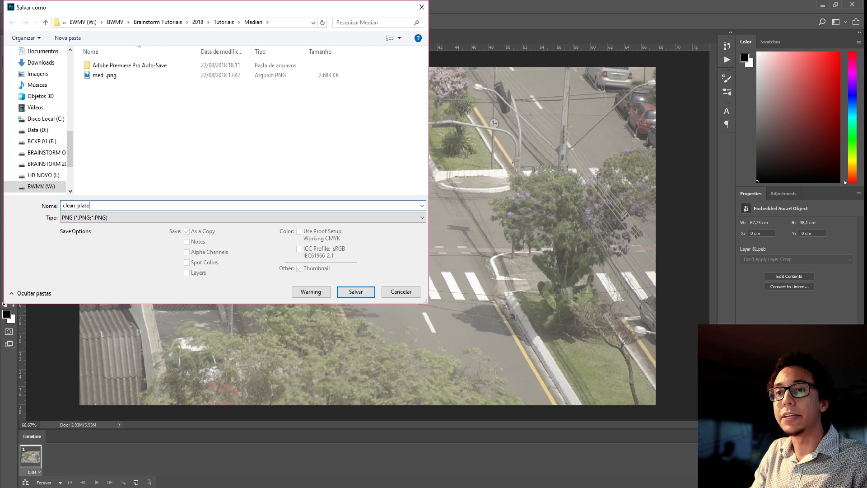
key(Return)
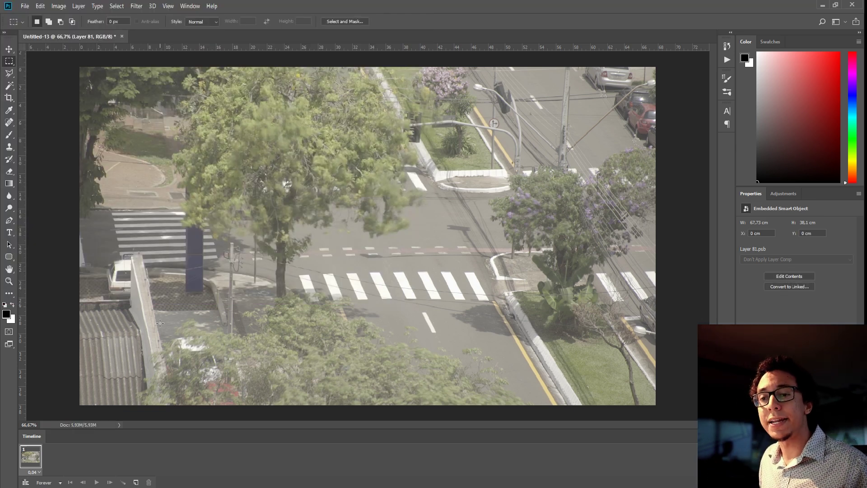
key(alt+Tab)
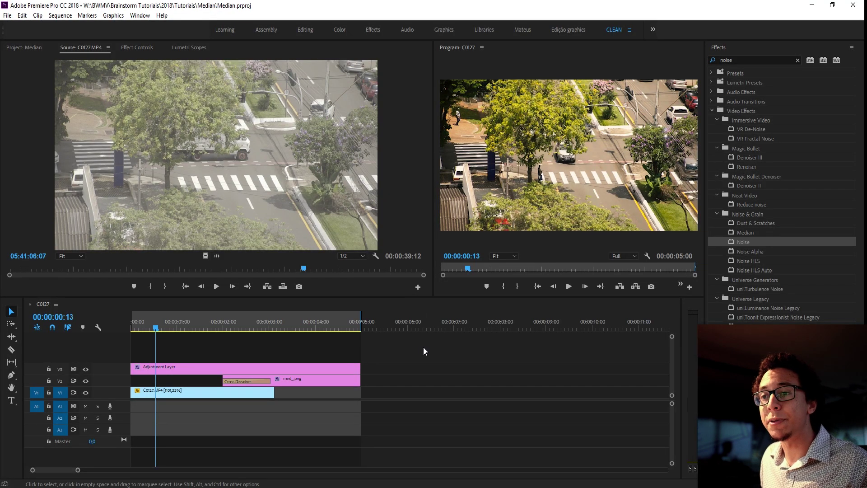
Create a new C0127 sequence from C0127.MP4, nudge the clip later, and trim it to 37:09.
click(28, 48)
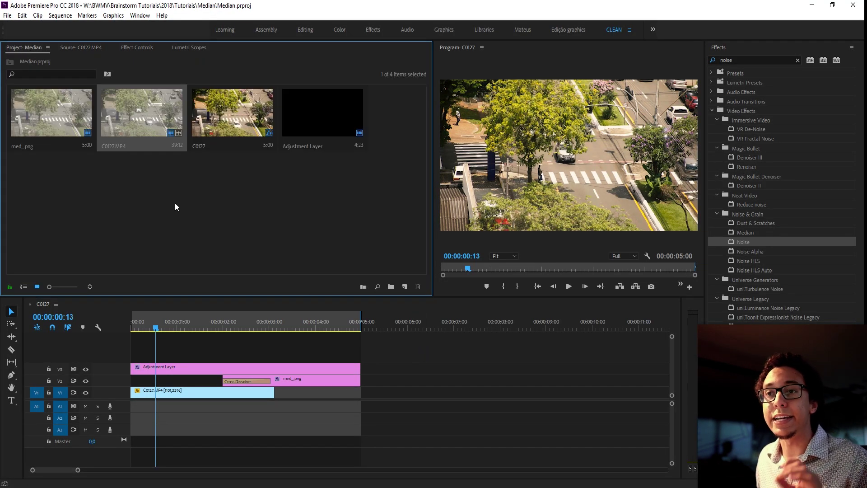
click(148, 110)
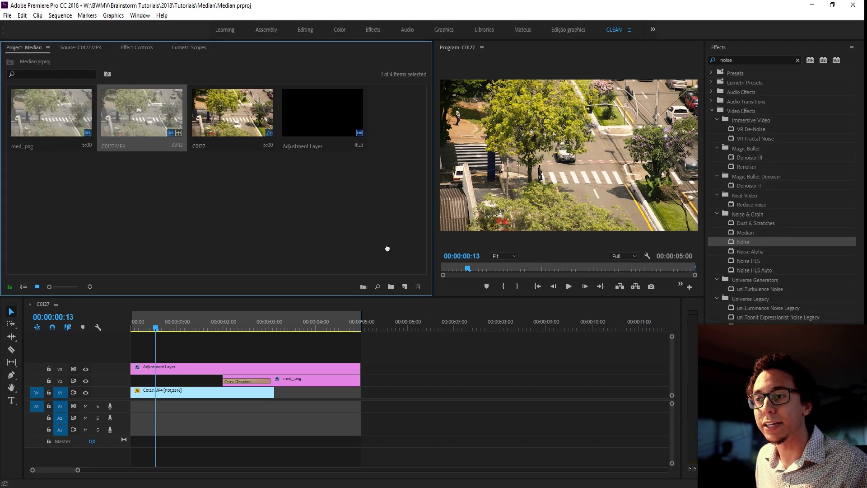
drag(404, 286, 404, 287)
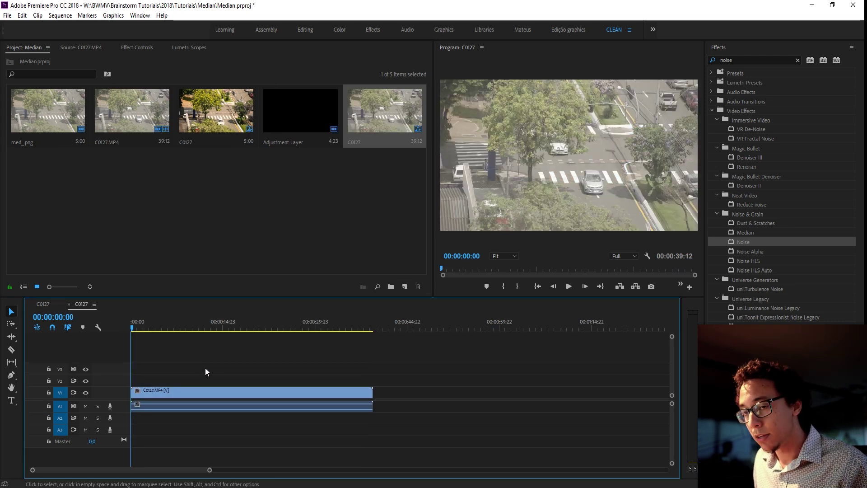
drag(137, 391, 154, 391)
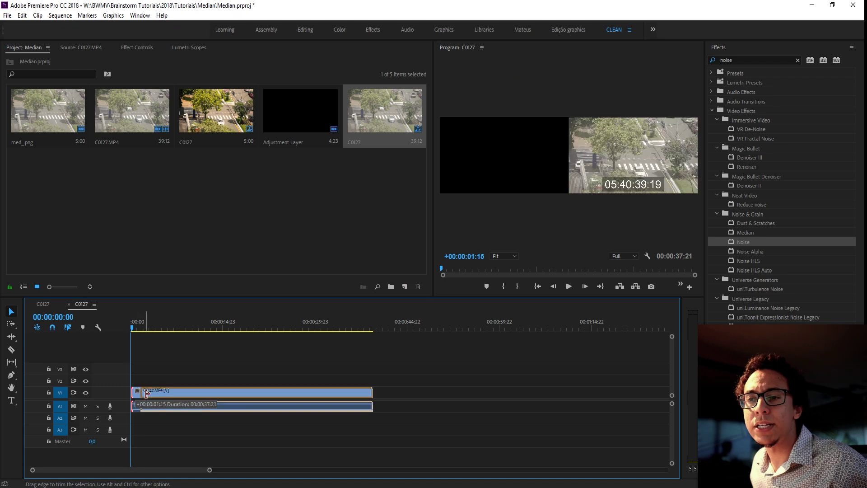
drag(372, 391, 361, 392)
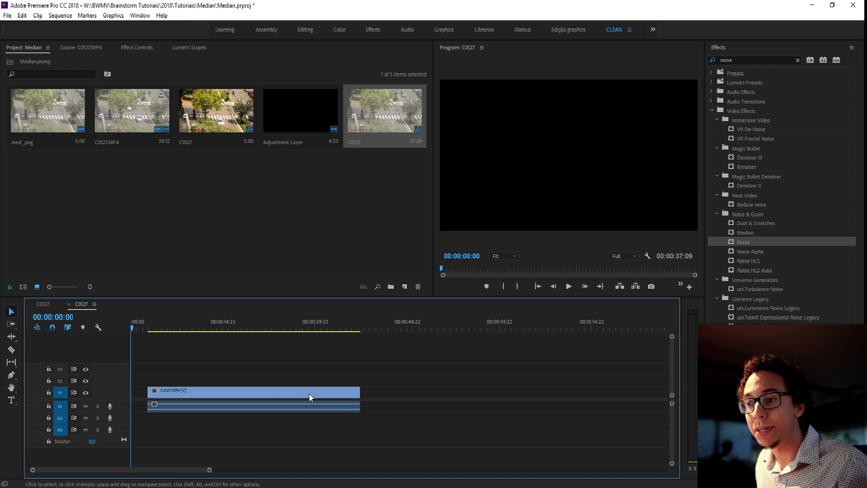
right_click(309, 393)
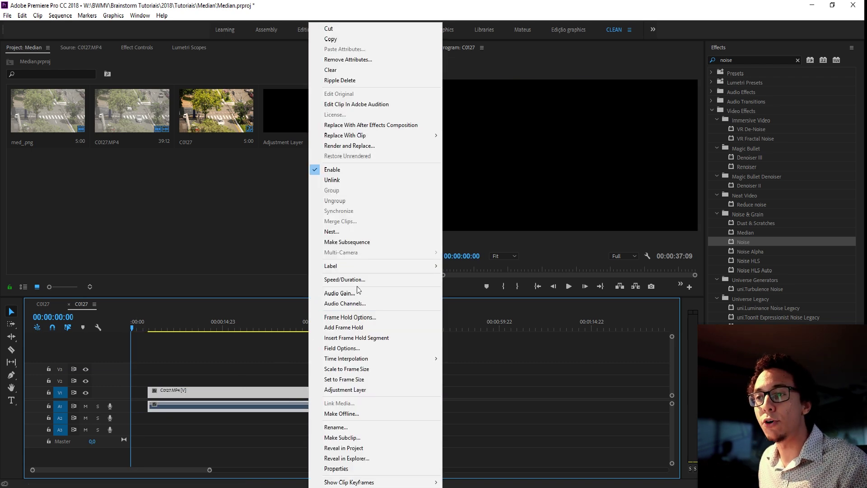
Set the clip's duration to 00:00:04:00, speeding it to 864.58%.
click(344, 280)
click(438, 228)
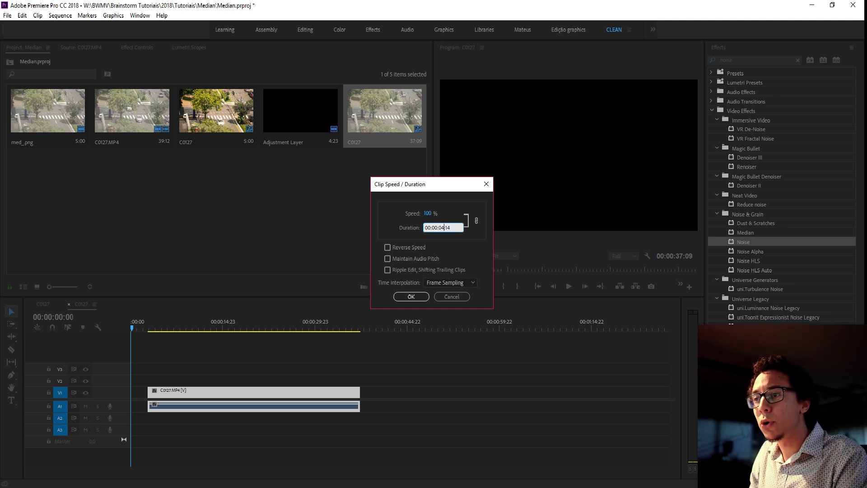
click(477, 255)
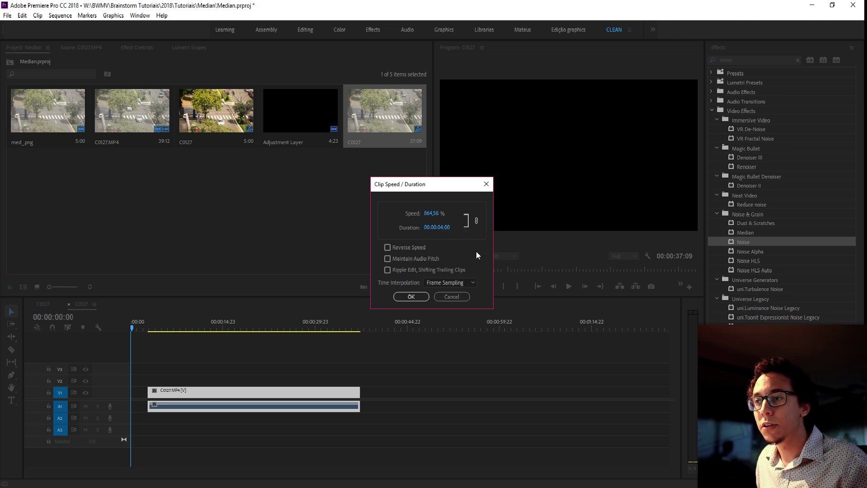
click(411, 296)
Delete the leading gap so the clip starts at zero, then import clean_plate.png.
click(135, 390)
key(Delete)
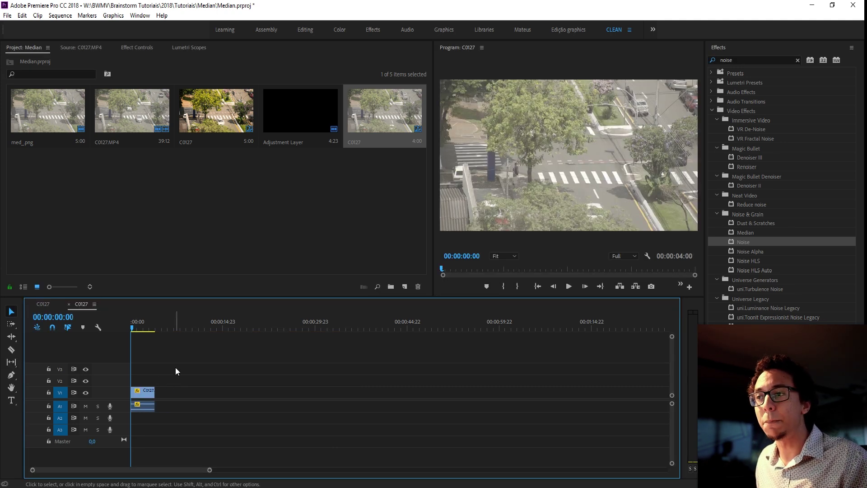
key(space)
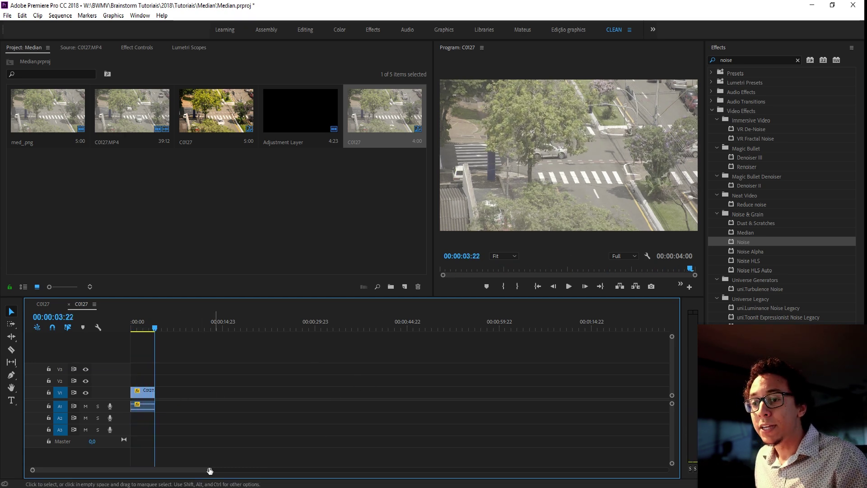
drag(209, 470, 131, 469)
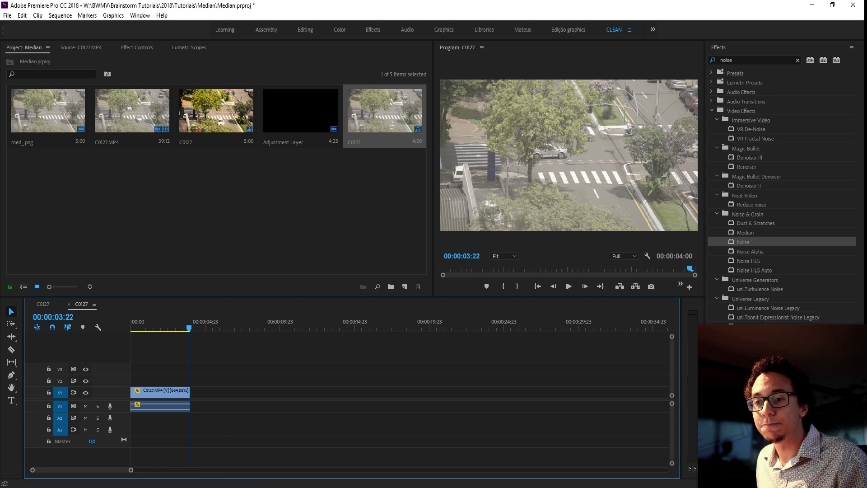
drag(153, 219, 153, 219)
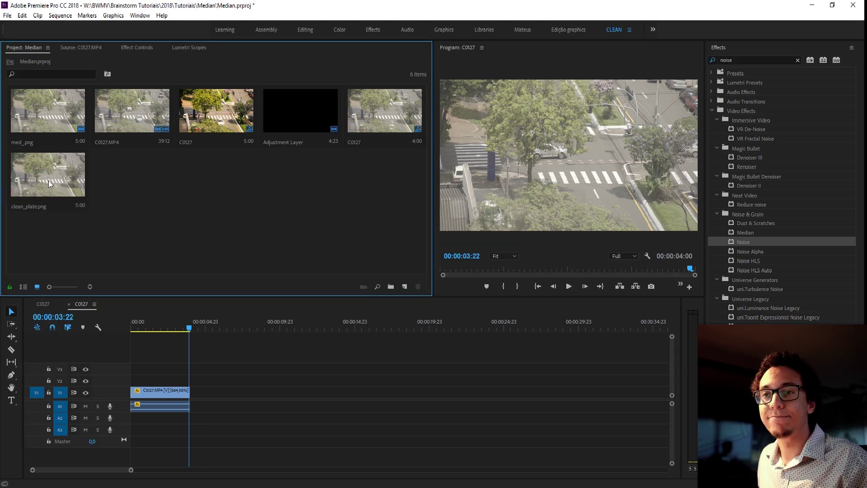
Place clean_plate.png on the track above, overlapping the clip's end, with a Cross Dissolve.
click(49, 183)
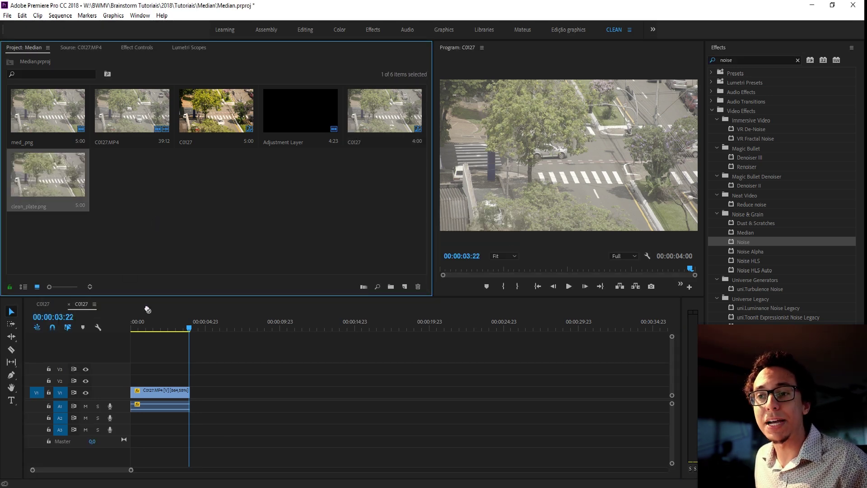
drag(148, 309, 176, 380)
click(168, 329)
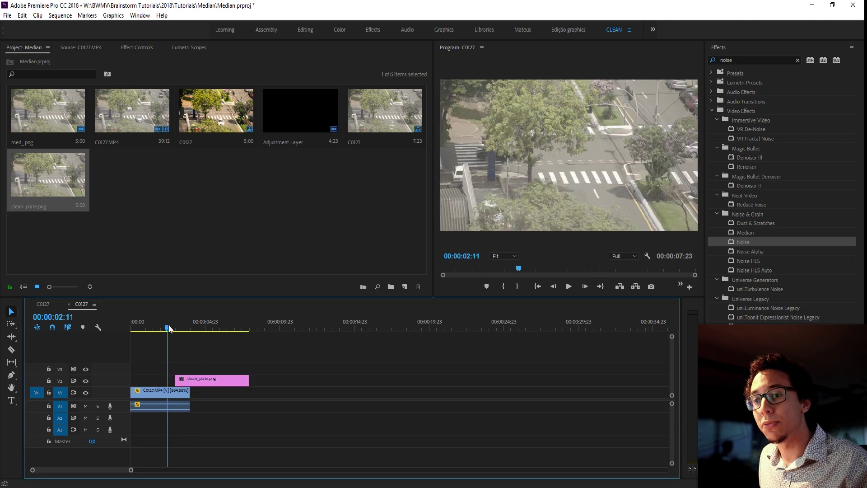
drag(131, 469, 59, 470)
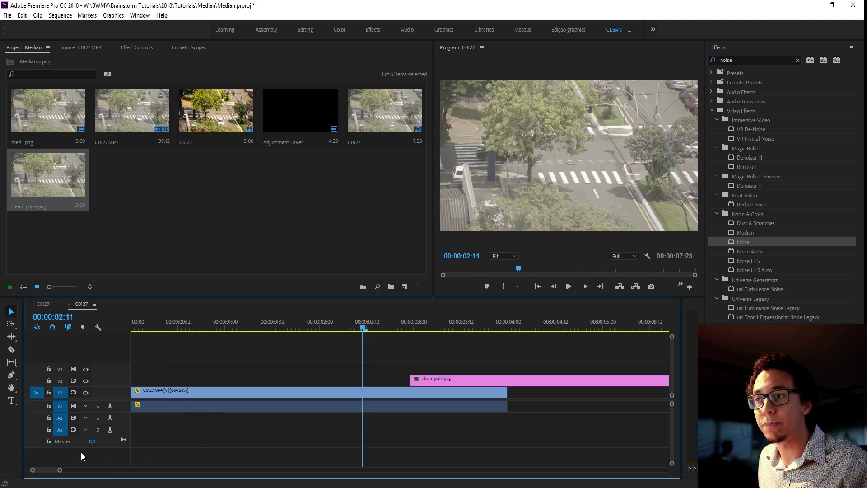
drag(422, 323, 383, 323)
click(435, 380)
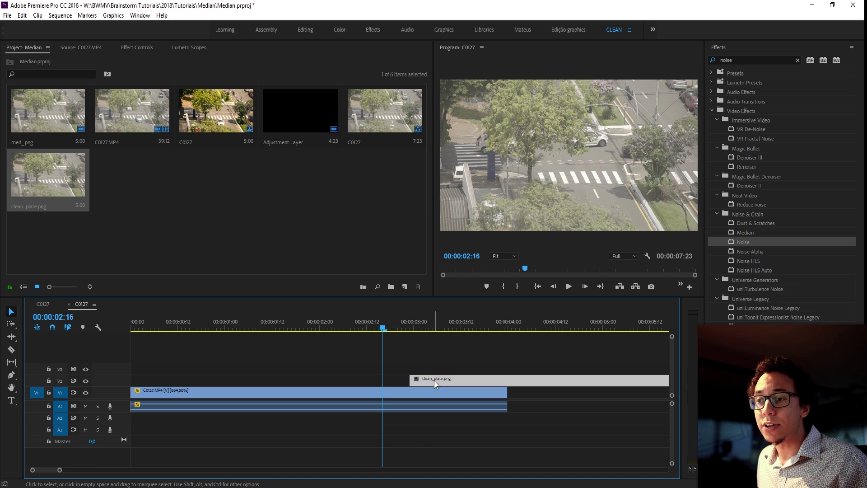
key(ctrl+d)
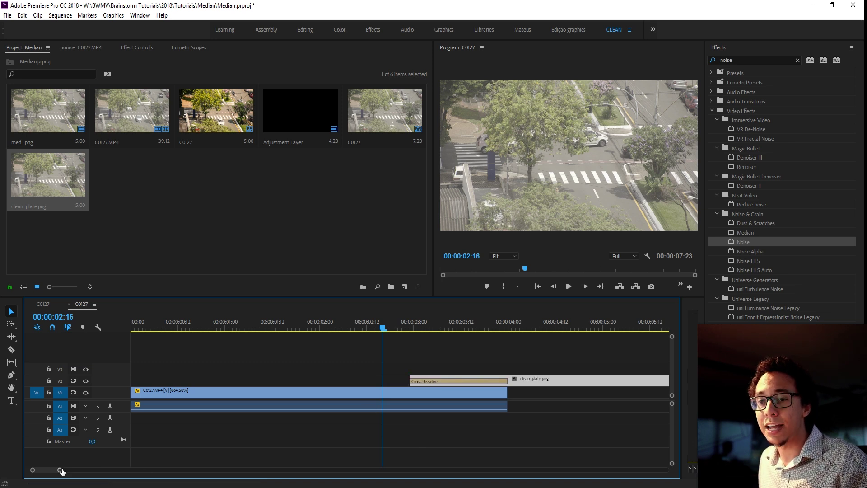
Delete the dissolve at clean_plate.png's end and preview the opening dissolve.
drag(62, 471, 83, 470)
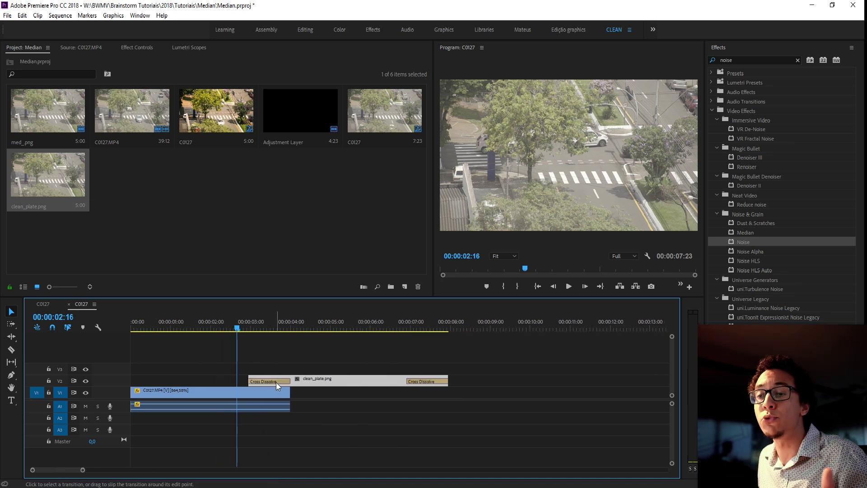
click(437, 382)
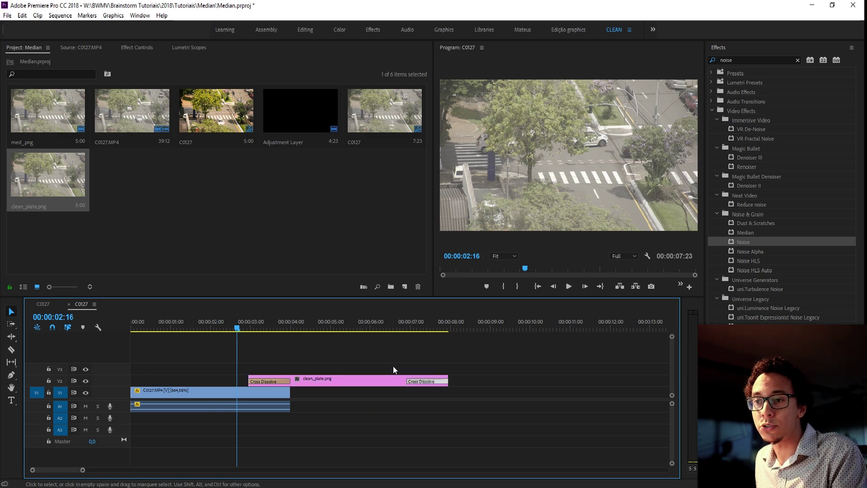
key(Delete)
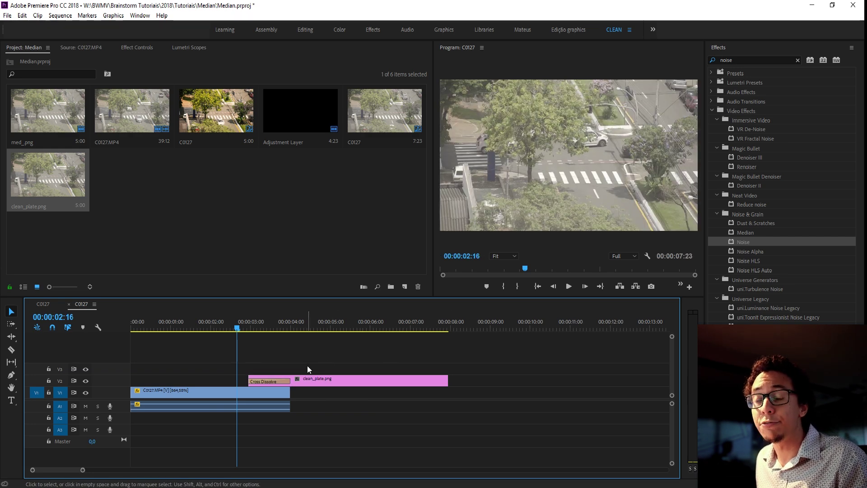
key(space)
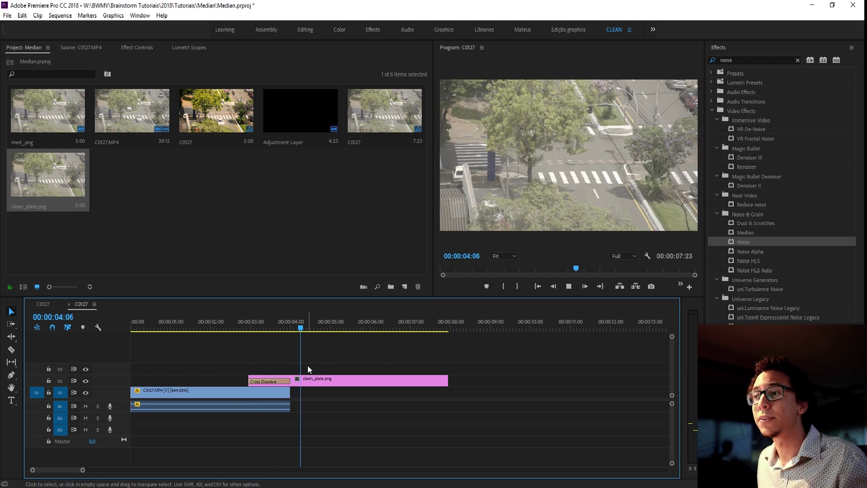
click(223, 321)
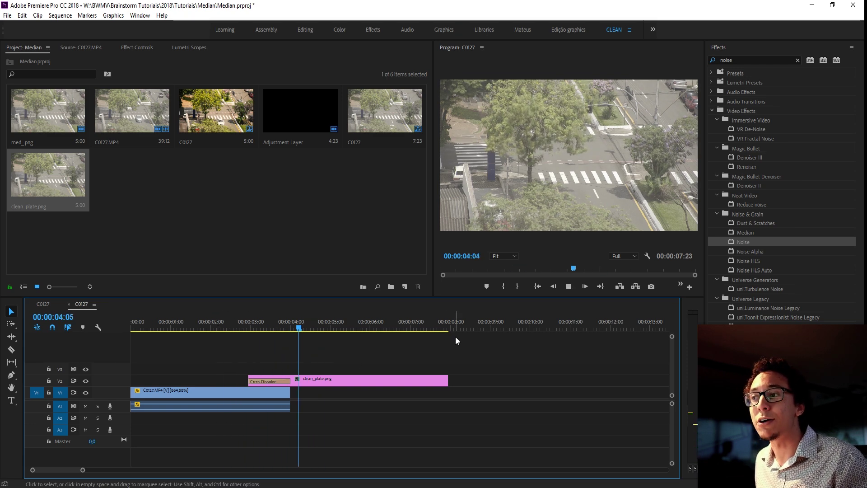
click(248, 326)
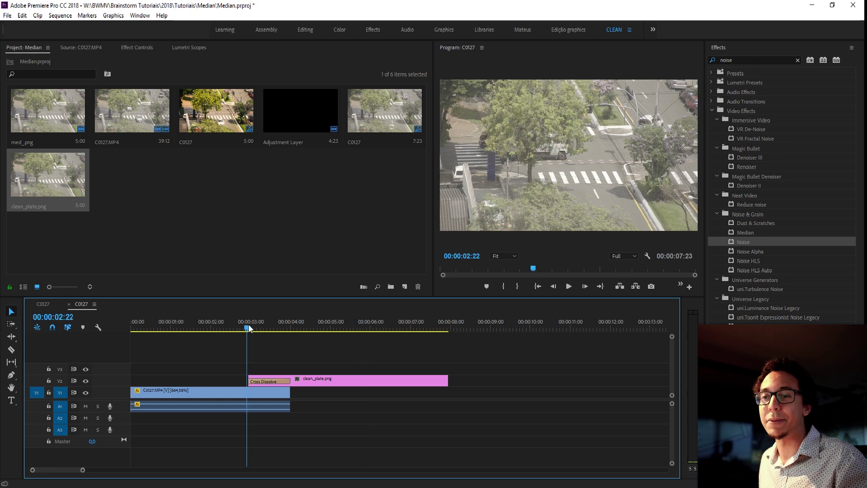
key(space)
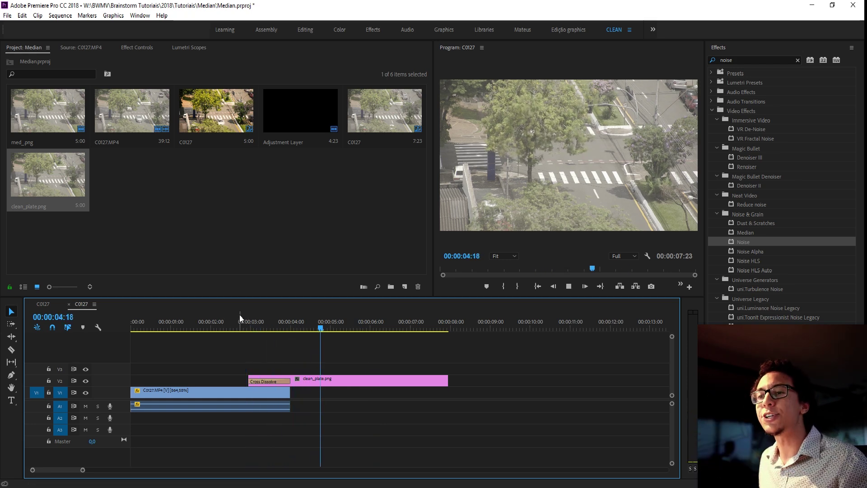
key(Home)
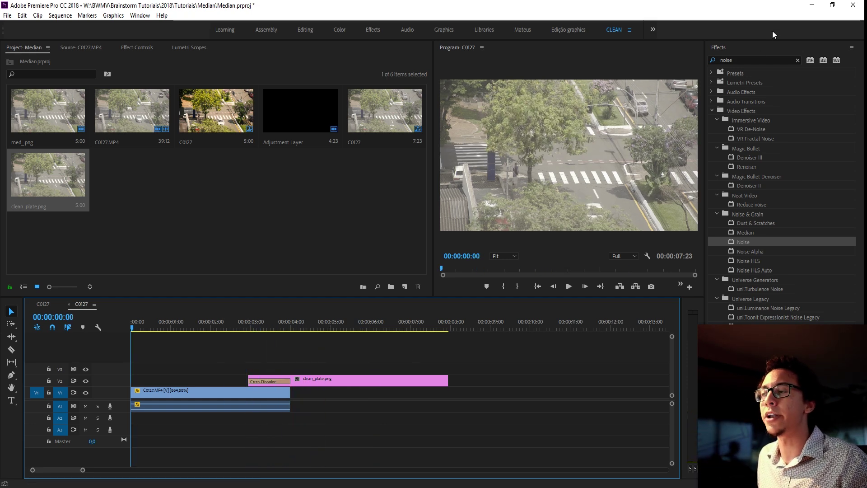
Place an Adjustment Layer on V3 spanning from sequence start to the clean plate's end.
click(797, 60)
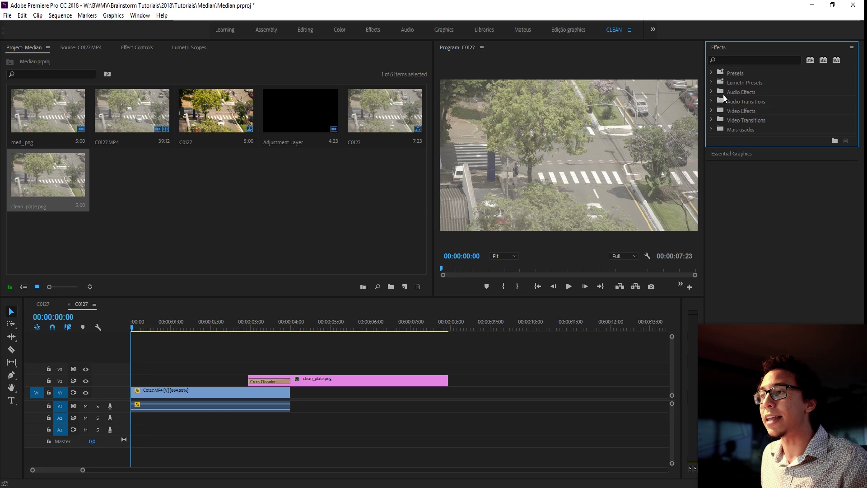
click(712, 130)
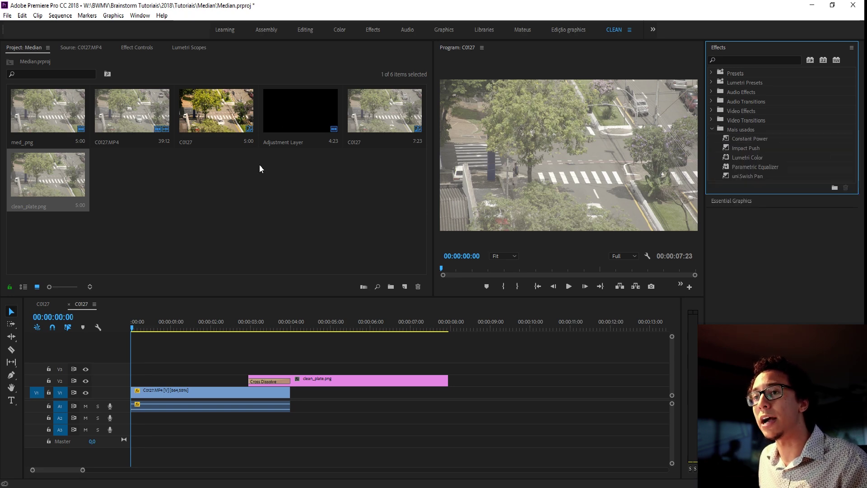
drag(298, 113, 162, 369)
drag(328, 368, 448, 365)
Apply Lumetri Color to the adjustment layer and load the U-SONY-S-LOG2-V3-LTR input LUT.
click(761, 139)
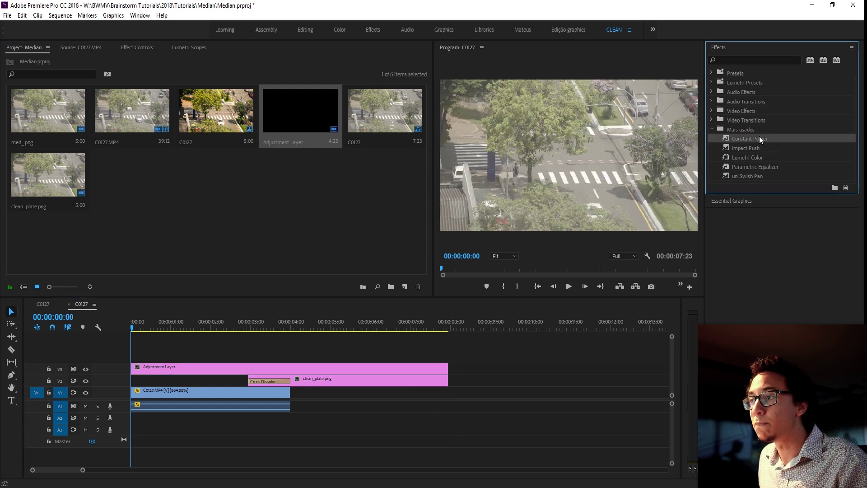
drag(753, 156, 199, 368)
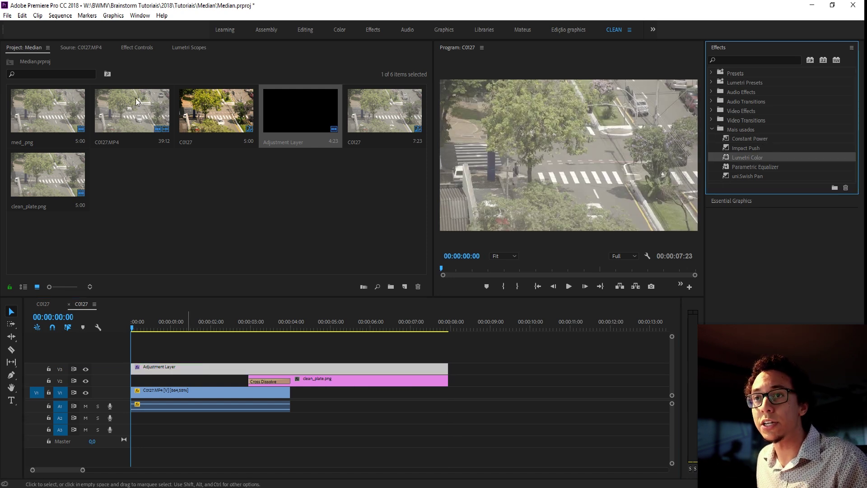
click(148, 48)
scroll(88, 188, down, 3)
click(14, 221)
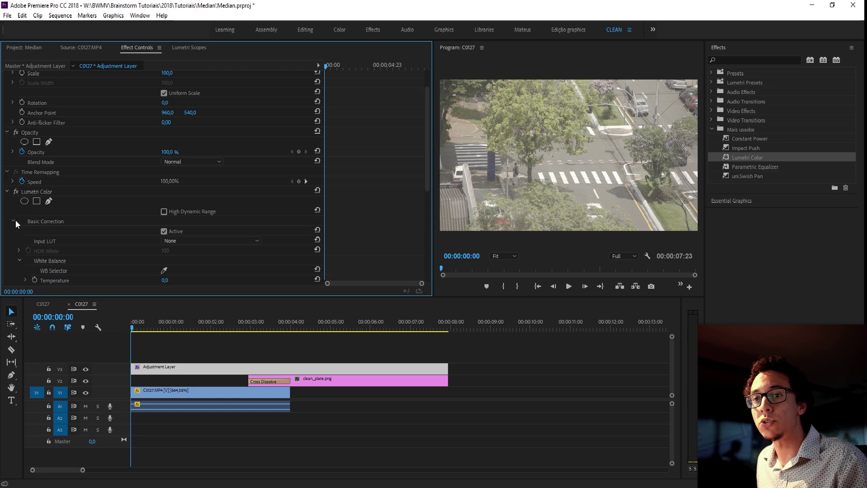
click(198, 241)
click(204, 261)
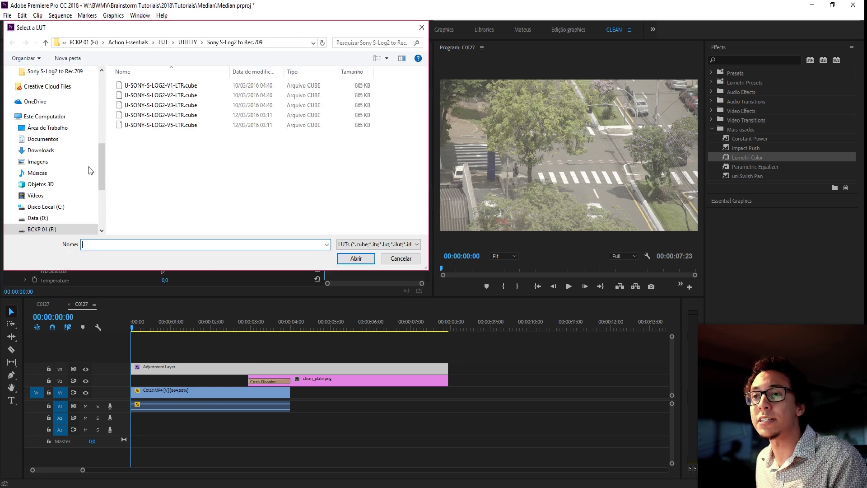
double_click(158, 105)
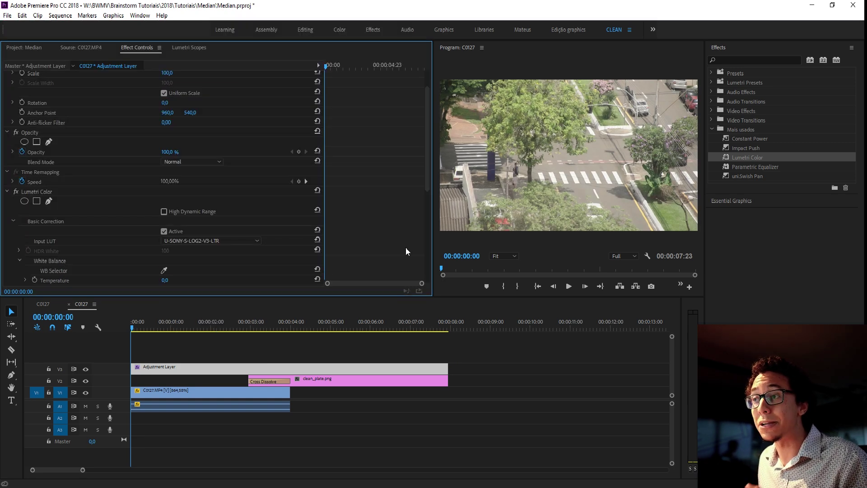
Set the Creative look to Fuji ETERNA 250D Fuji 3510 at intensity 80.
scroll(388, 252, down, 10)
scroll(381, 248, down, 4)
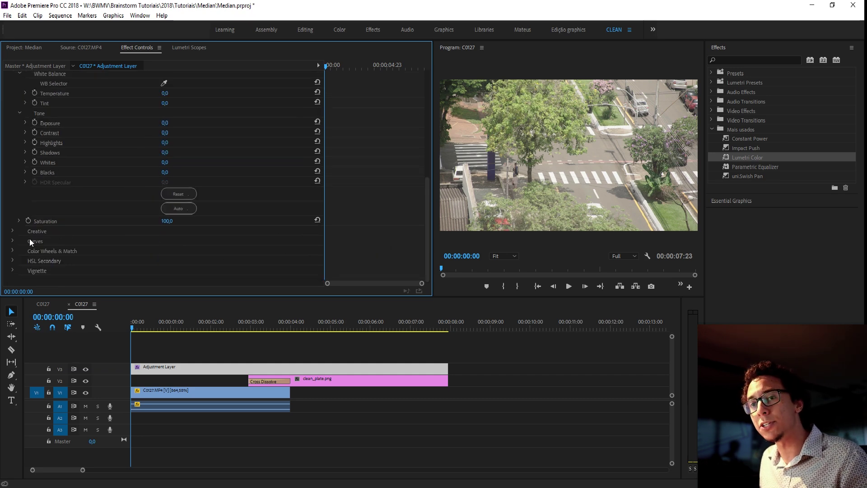
click(14, 231)
click(240, 251)
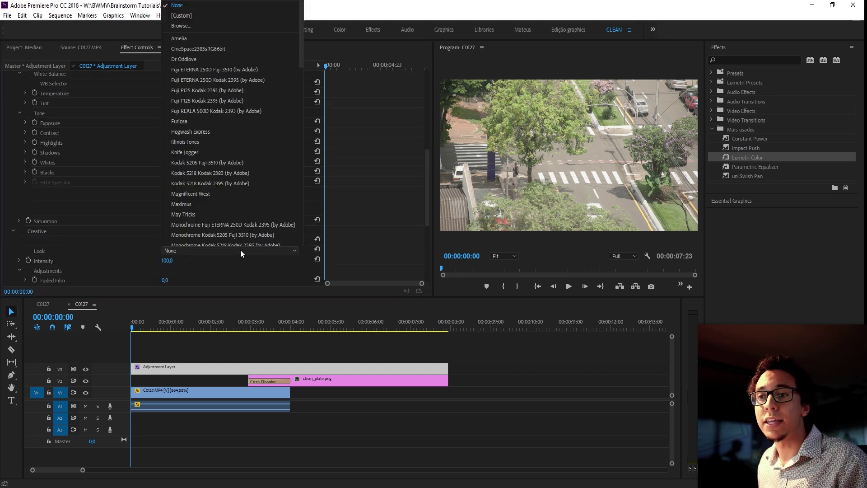
click(245, 69)
scroll(369, 217, down, 2)
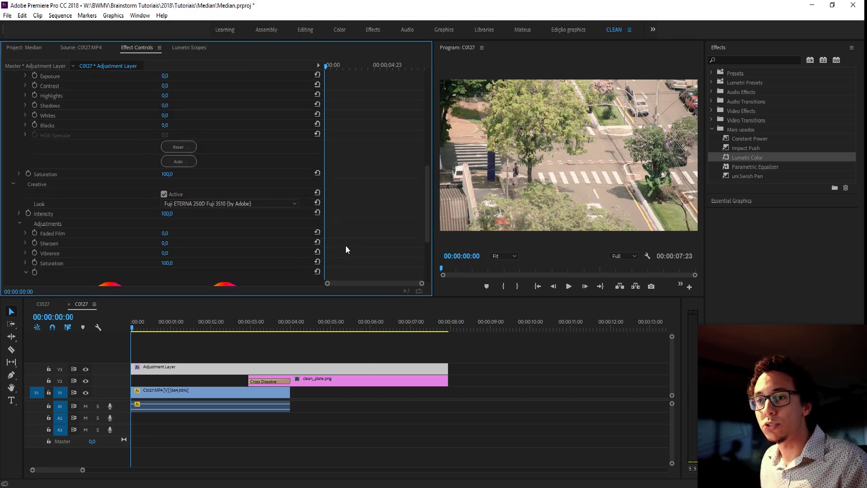
click(213, 204)
click(217, 213)
scroll(131, 247, up, 1)
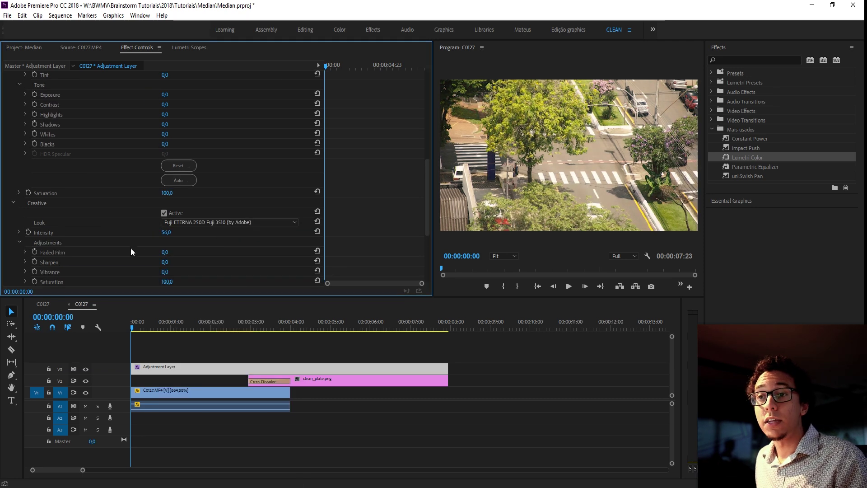
click(173, 232)
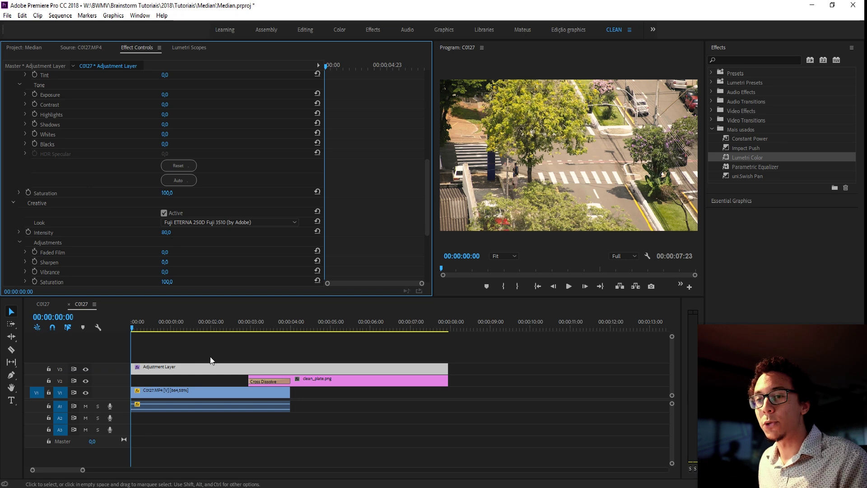
click(209, 357)
key(space)
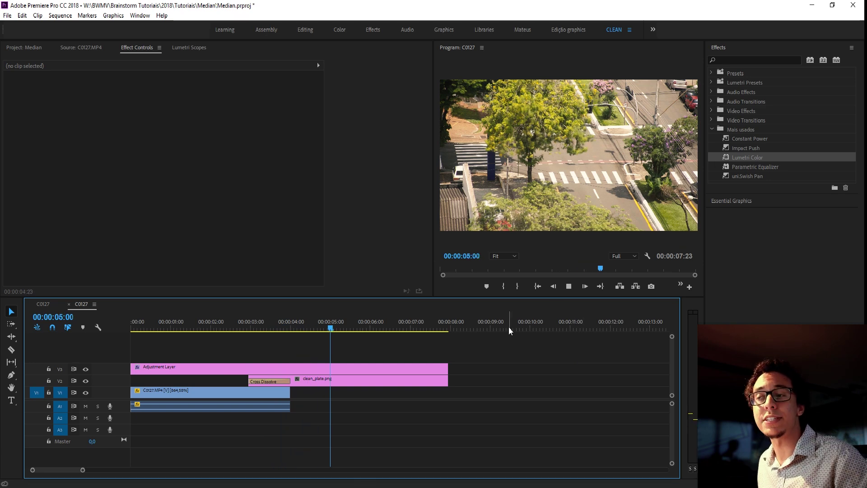
click(246, 321)
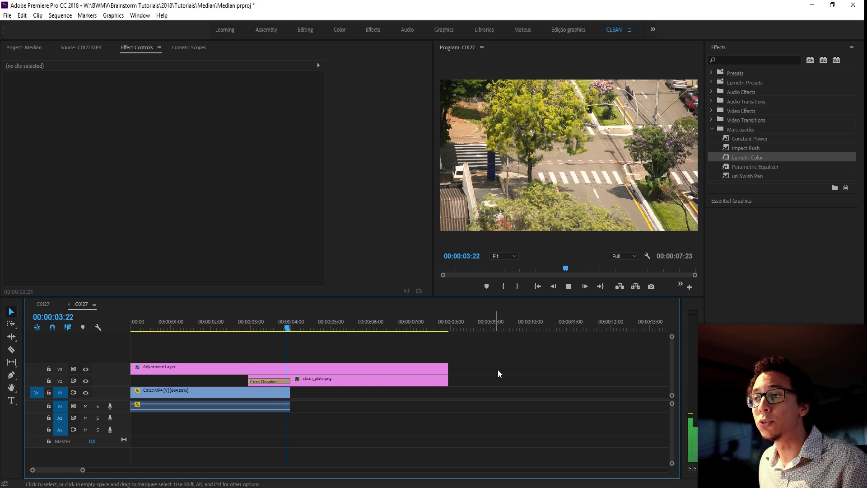
key(space)
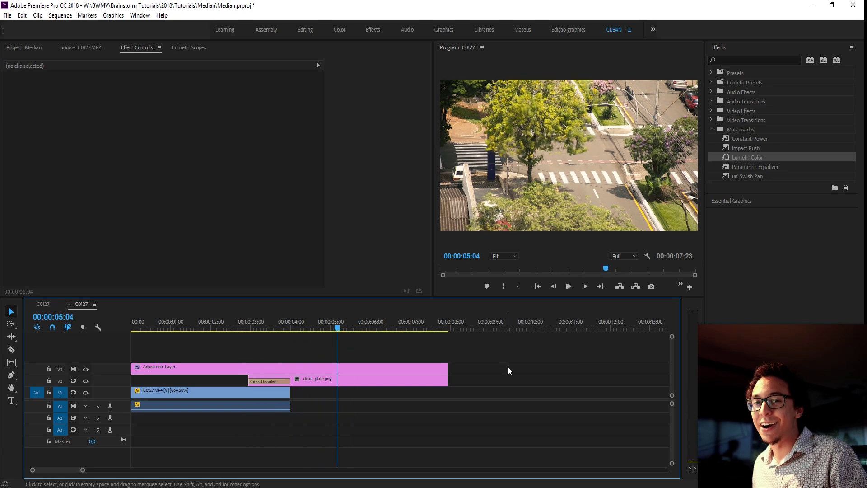